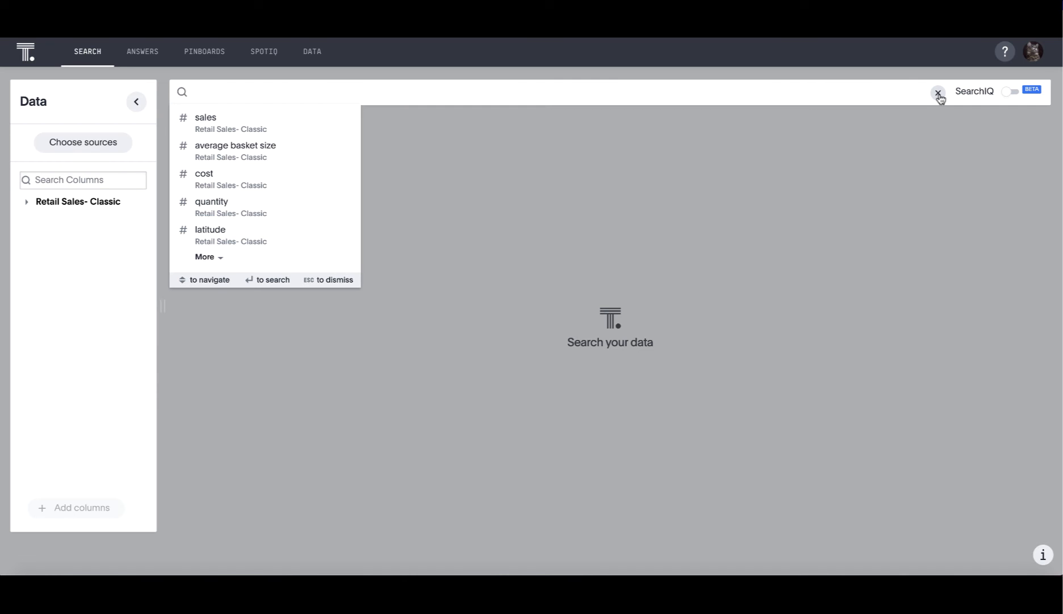
# Search the Retail Sales- Classic data for sales by product name in 2019
pyautogui.write('sales product name ')
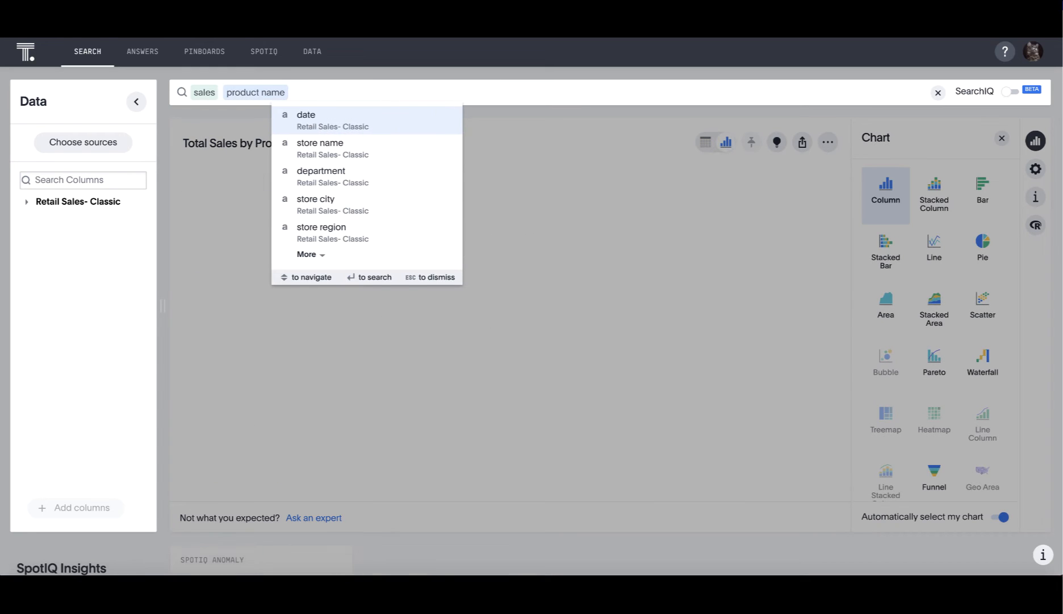
pyautogui.write('2019')
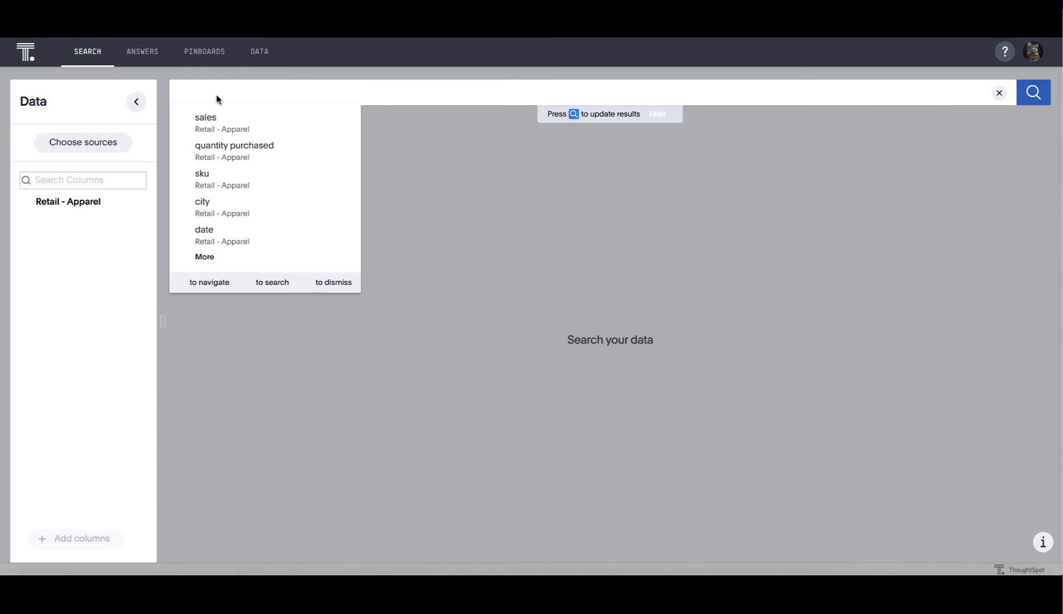
# Search the Retail - Apparel data for sales by product in 2019 and update the results
pyautogui.write('sales produc')
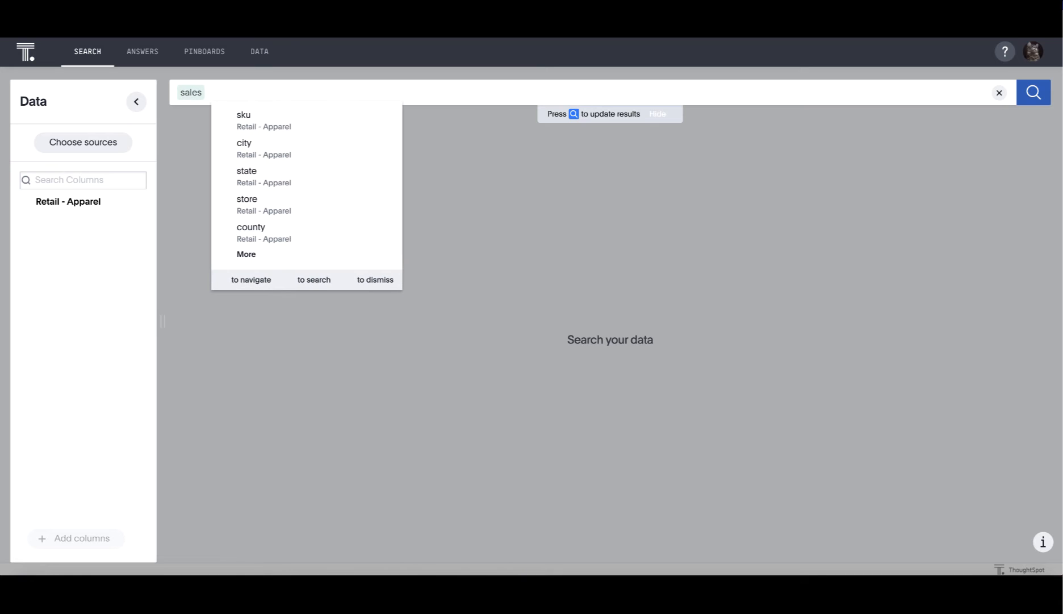
pyautogui.write('t 2019')
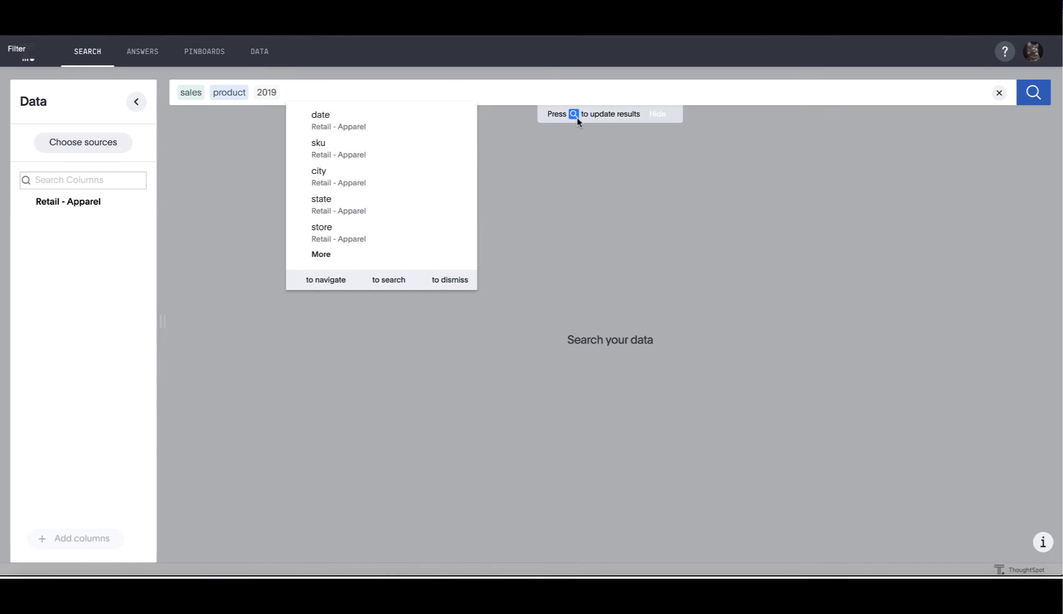
pyautogui.click(1034, 92)
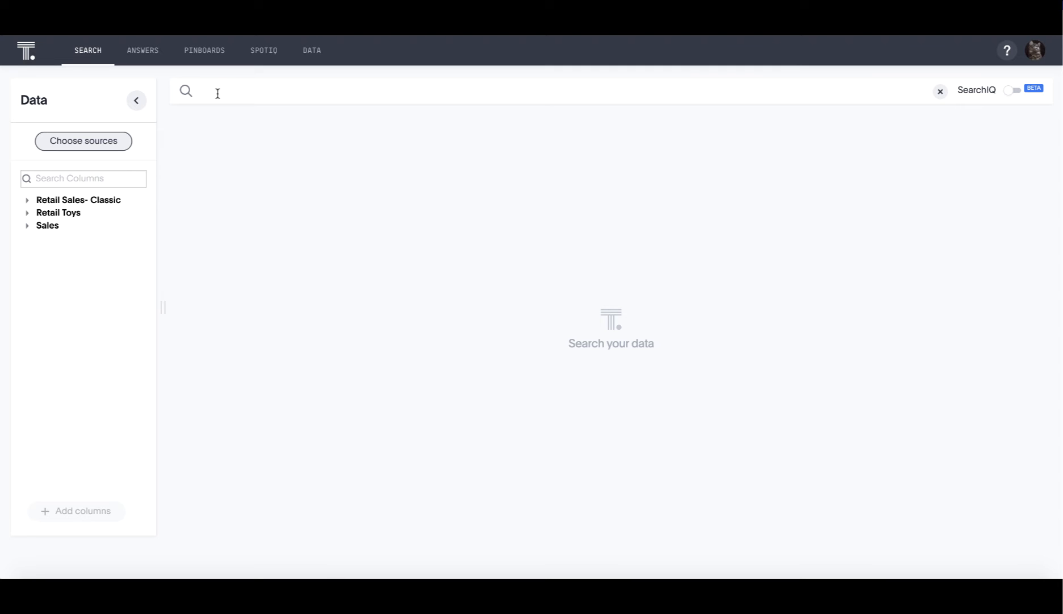
# Begin a search with the suggested sales measure from Retail Sales- Classic
pyautogui.click(218, 93)
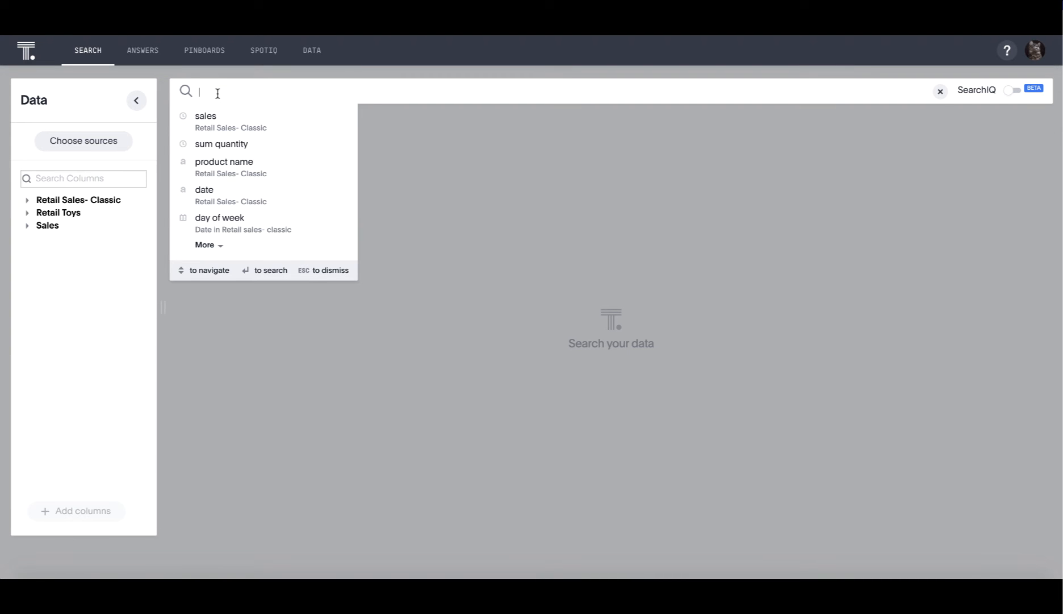
pyautogui.write('sal')
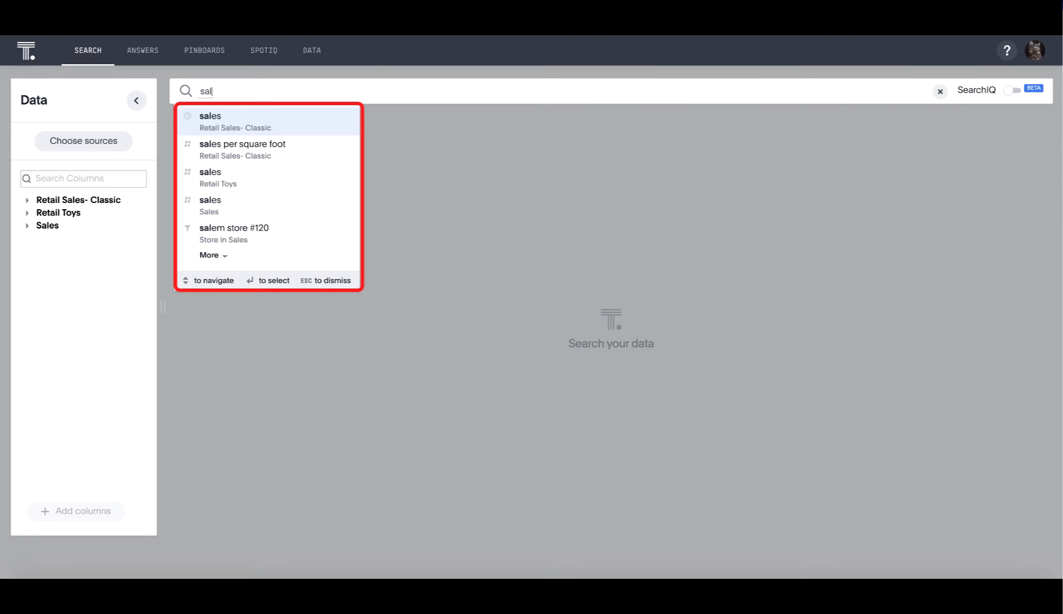
pyautogui.write('e')
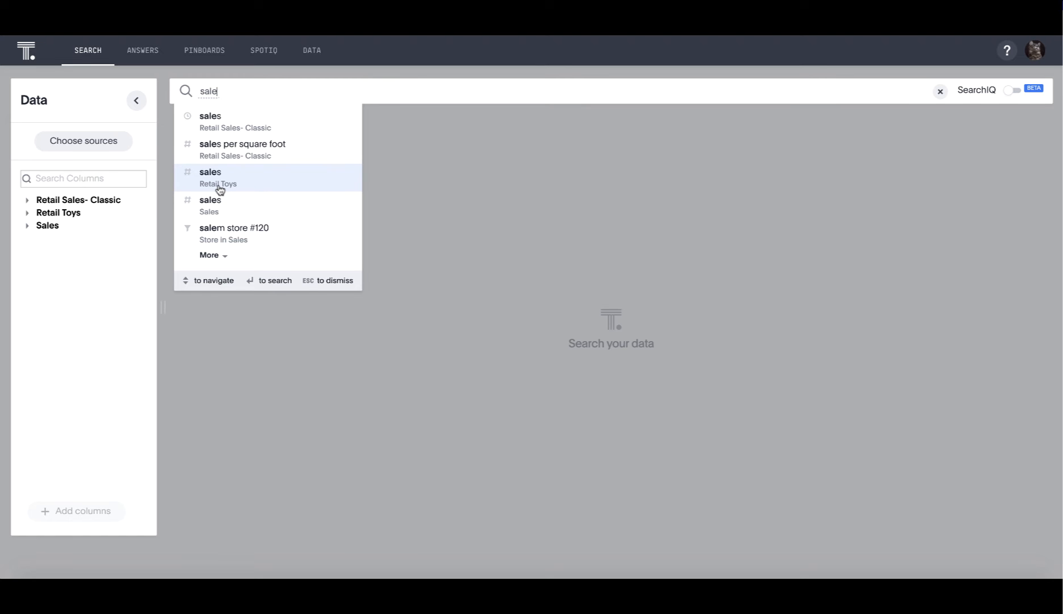
pyautogui.click(228, 130)
# Add department to the sales search and check the total sales of individual departments in the chart
pyautogui.write('d')
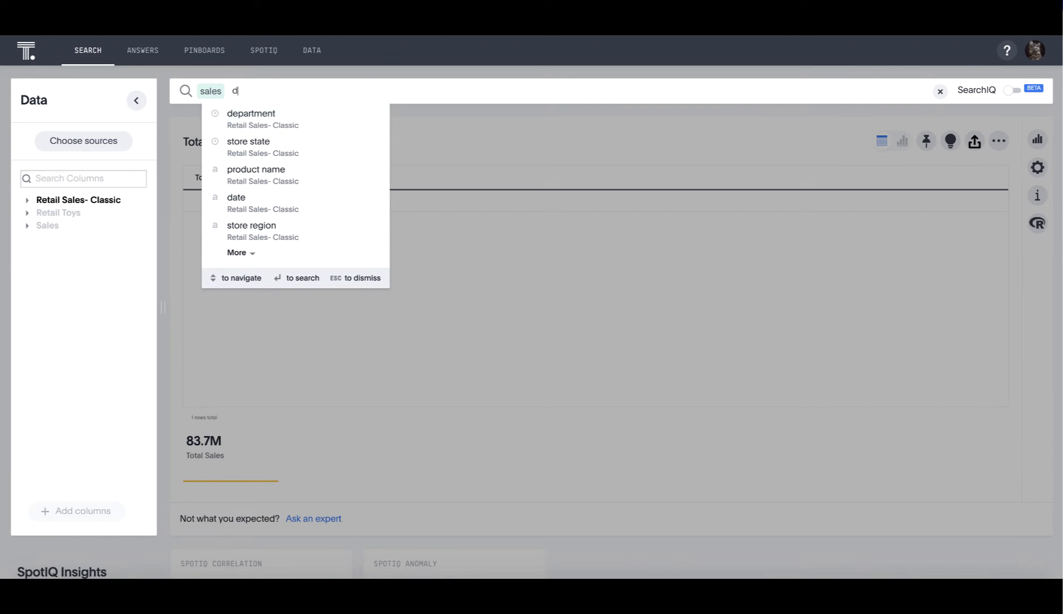
pyautogui.write('epartment')
pyautogui.press('Return')
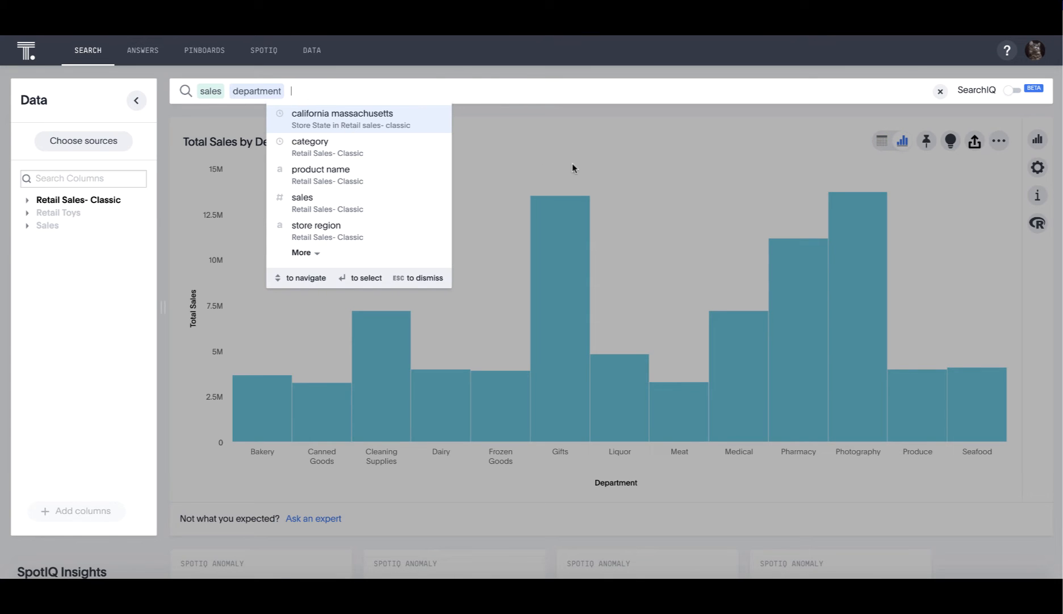
pyautogui.click(573, 163)
pyautogui.moveTo(378, 325)
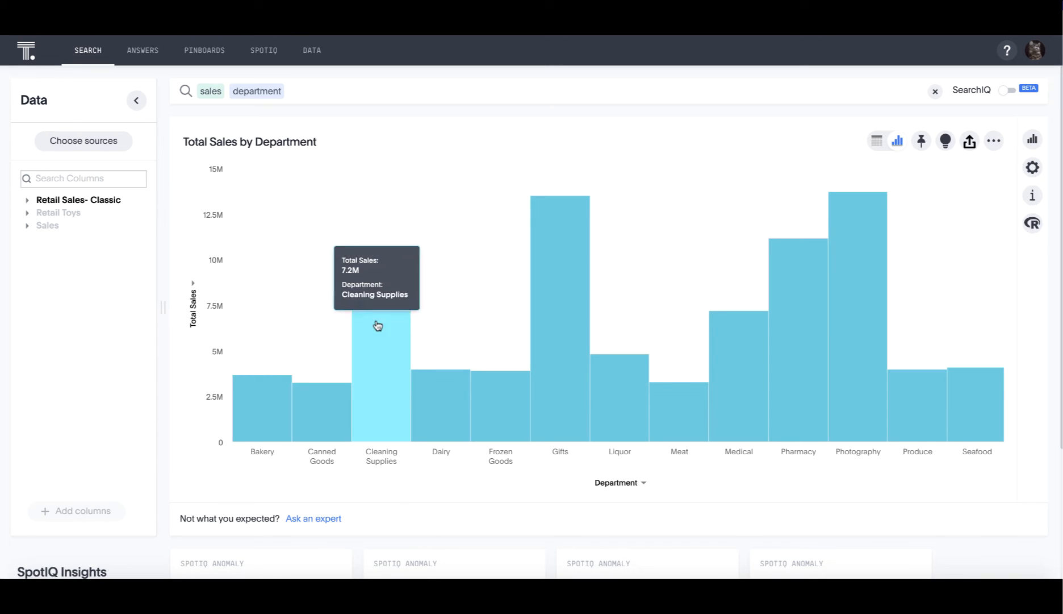
pyautogui.moveTo(551, 349)
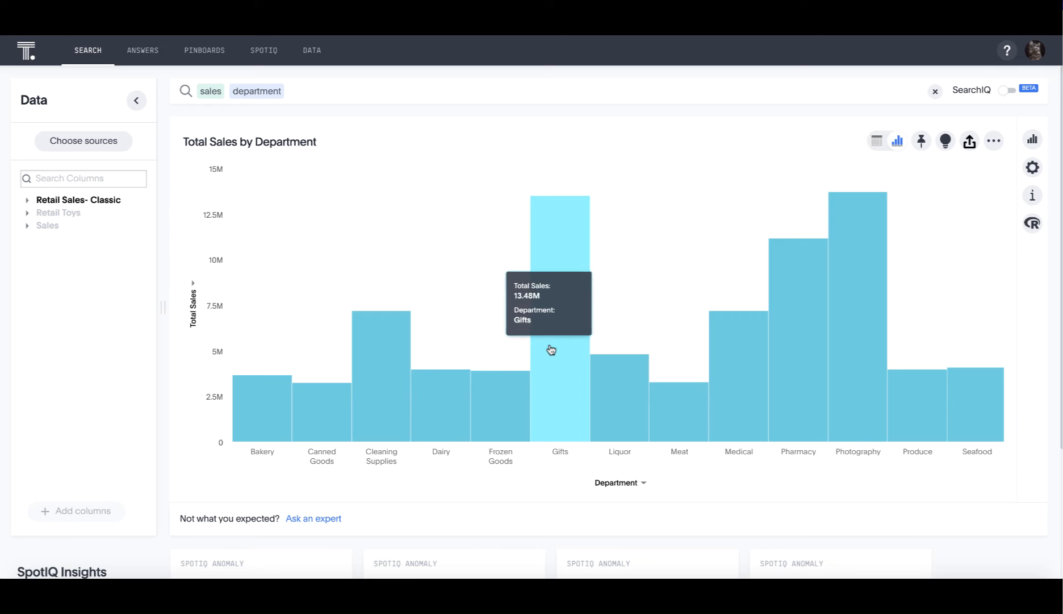
pyautogui.moveTo(733, 372)
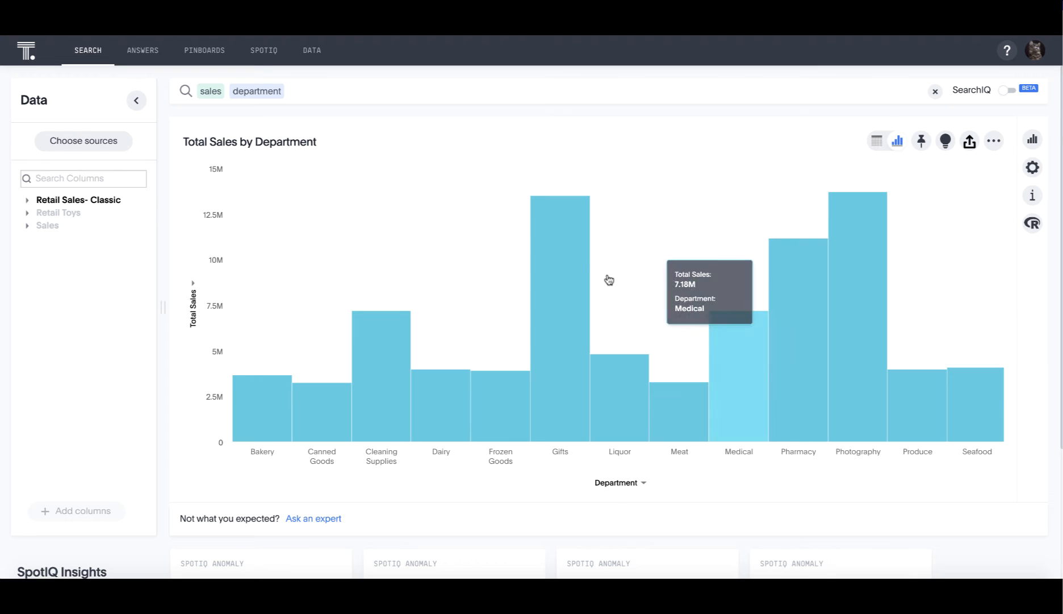
# Add category to the sales by department search
pyautogui.click(326, 95)
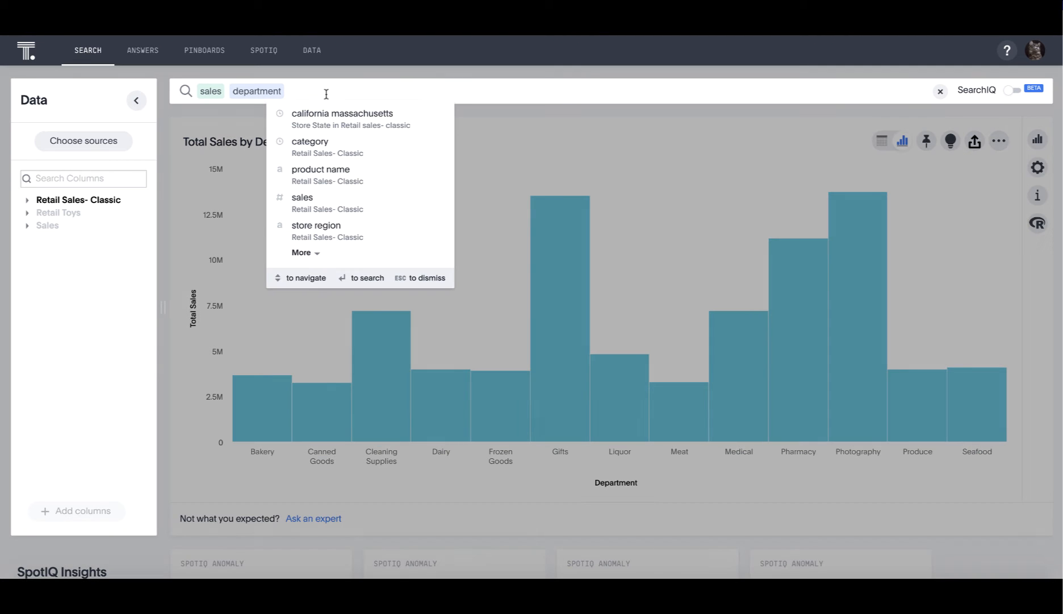
pyautogui.write('category')
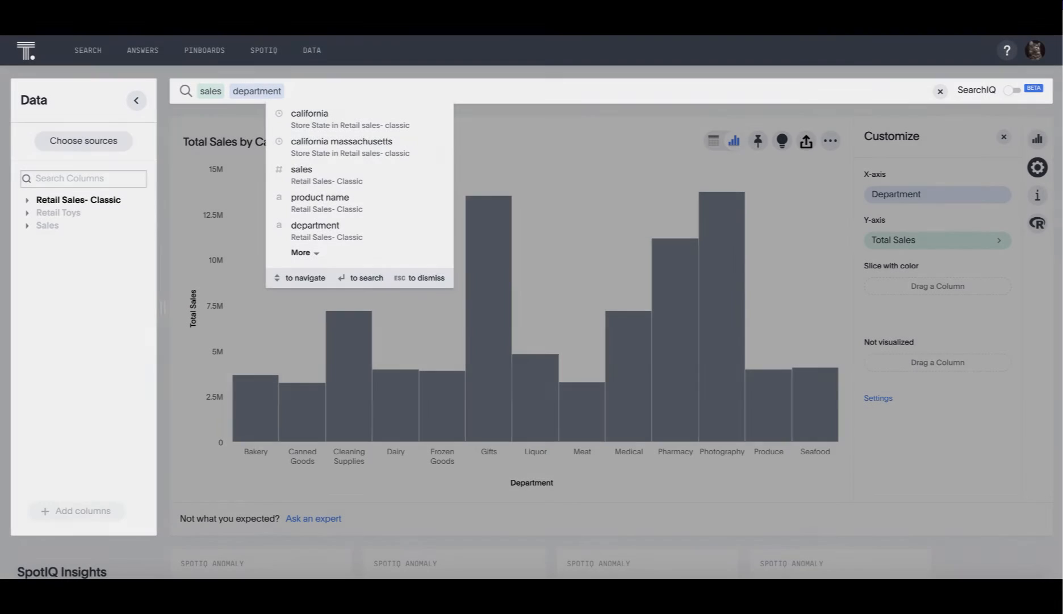
# Filter the sales by department search to california using the suggested Store State value
pyautogui.write('calif')
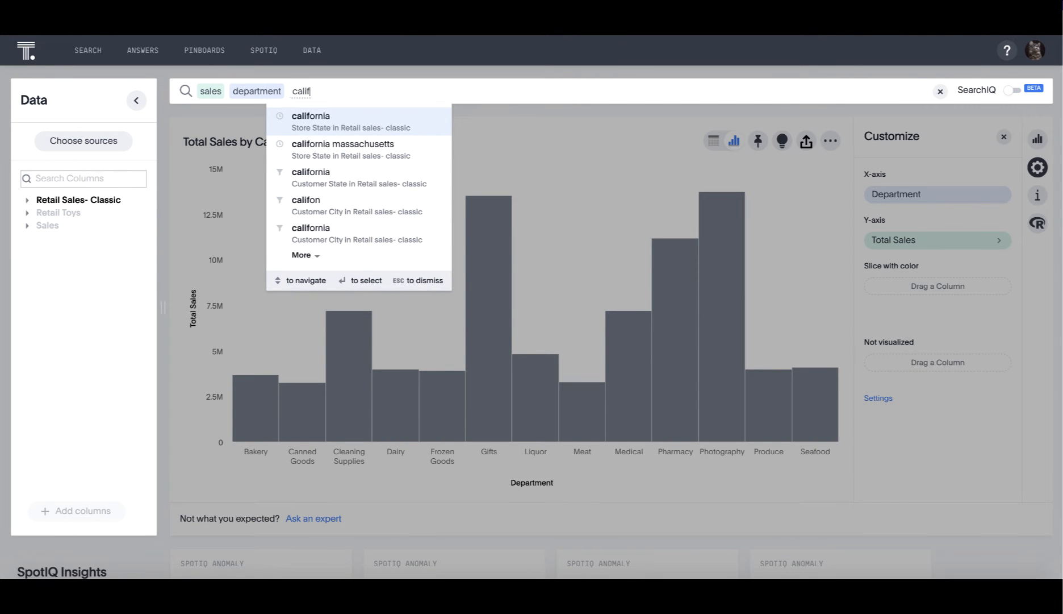
pyautogui.click(309, 121)
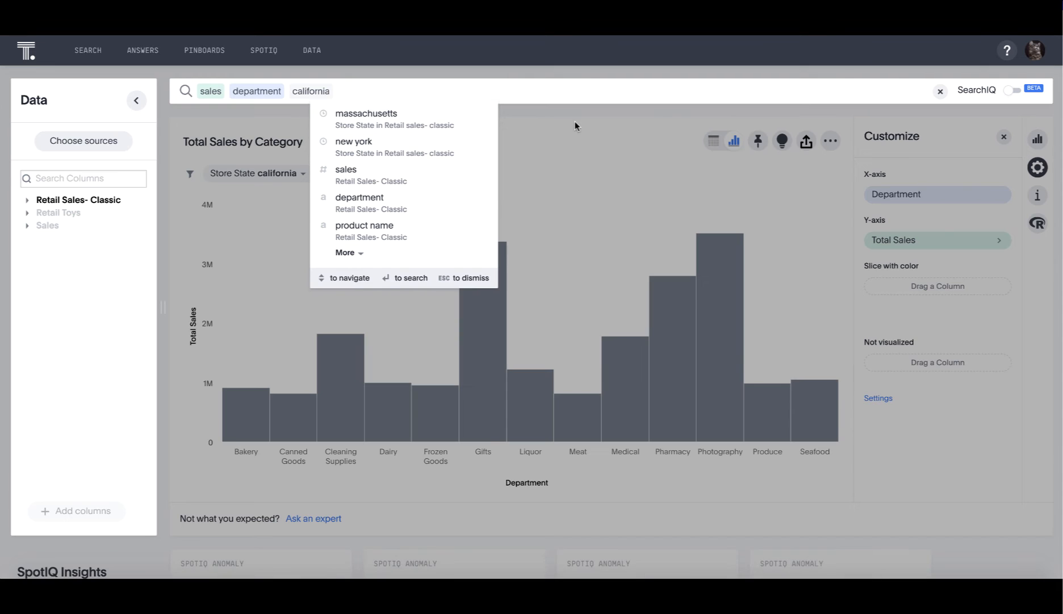
pyautogui.click(575, 121)
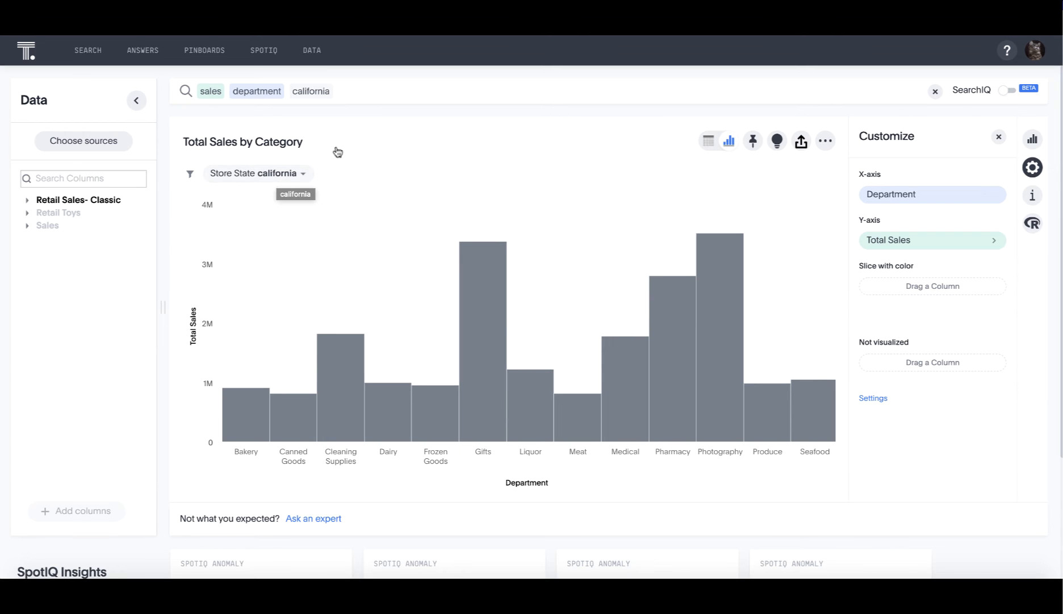
# Limit the California department sales search to last month, based on the Date column
pyautogui.click(364, 92)
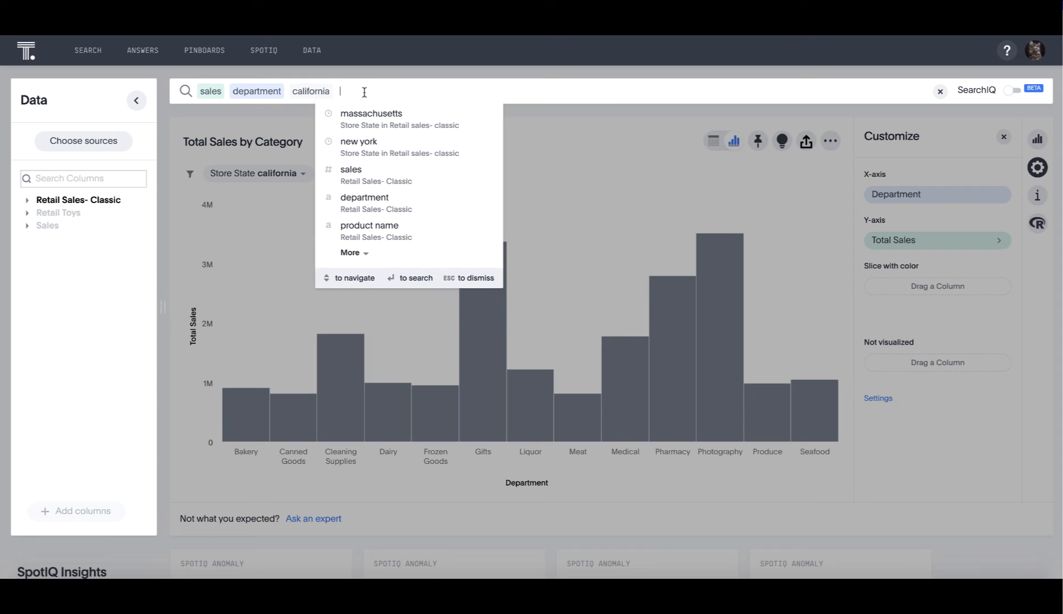
pyautogui.write('last month')
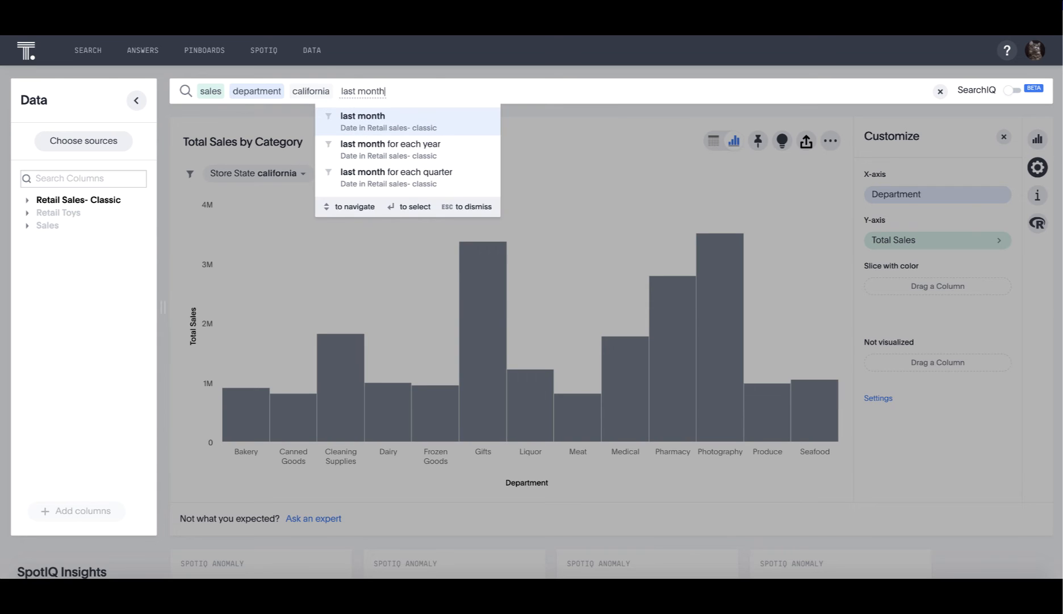
pyautogui.click(412, 130)
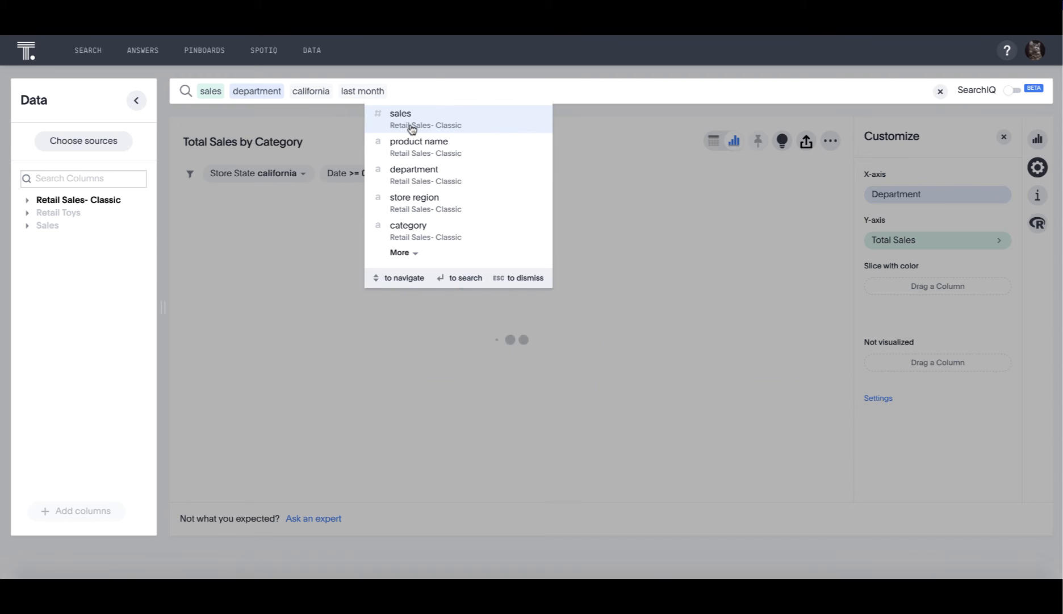
pyautogui.click(349, 131)
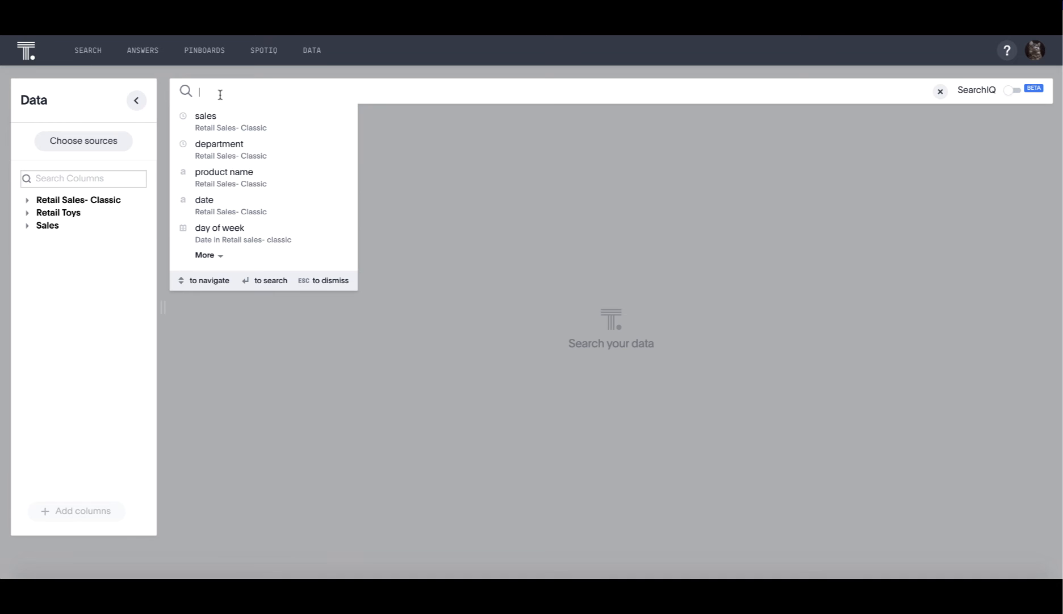
# Expand the Retail Sales- Classic source and view the details of columns such as Customer Region and Household Income
pyautogui.click(26, 204)
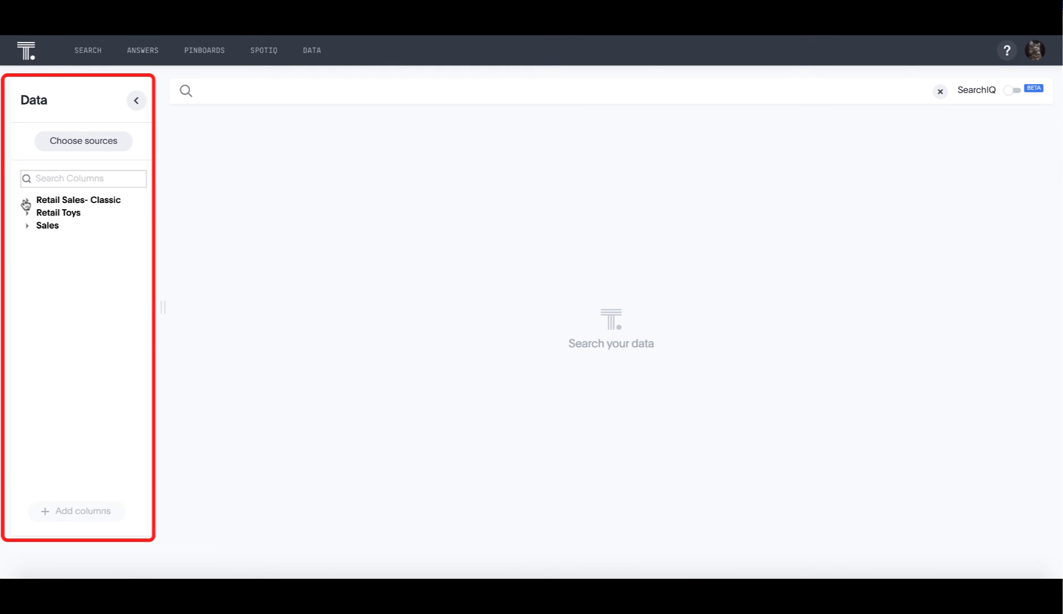
pyautogui.click(26, 205)
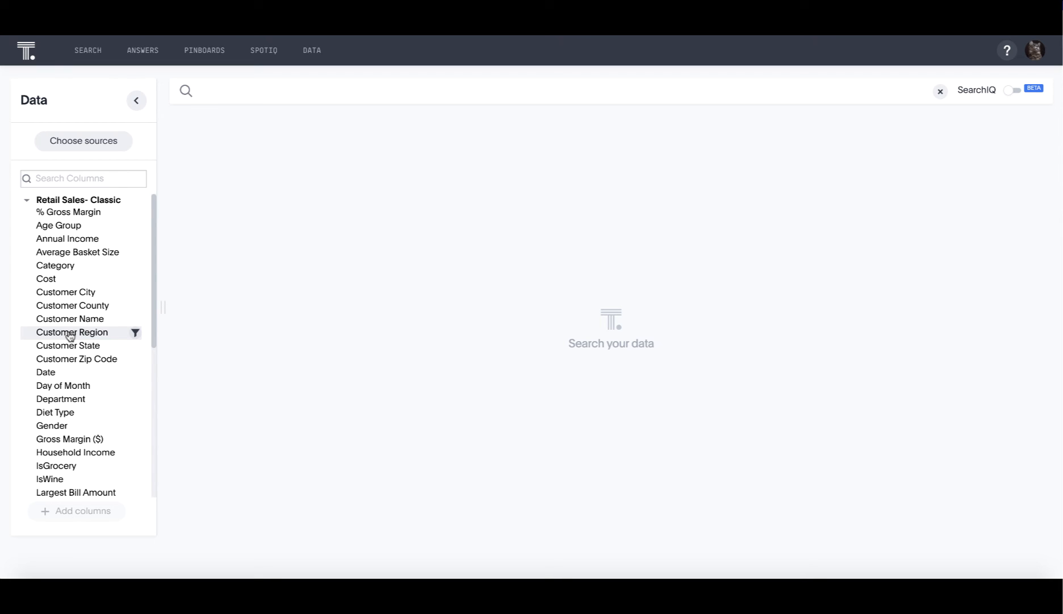
pyautogui.moveTo(70, 335)
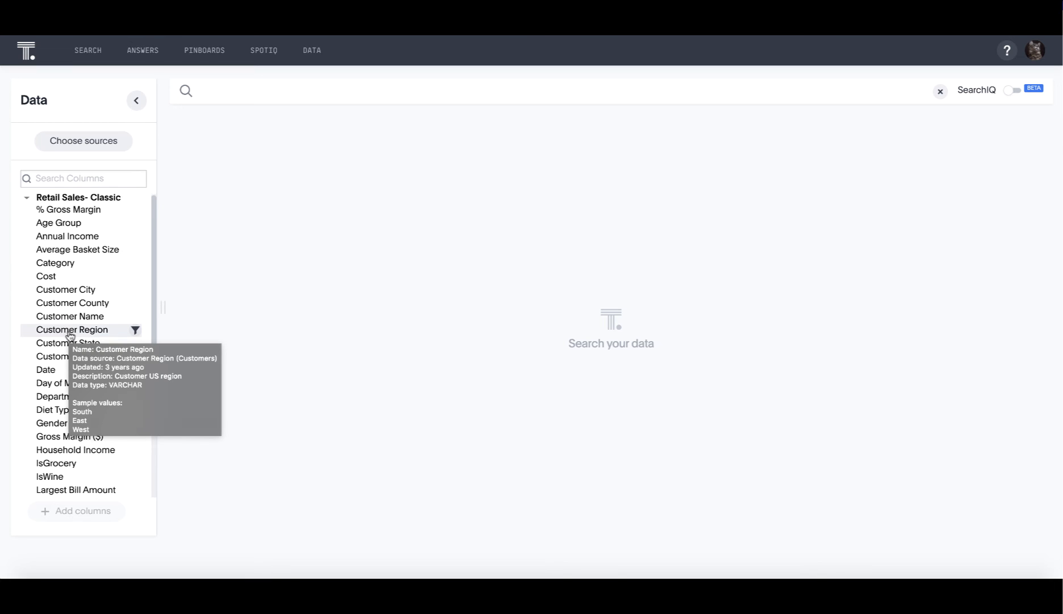
pyautogui.scroll(-3, 70, 335)
pyautogui.scroll(-1, 69, 336)
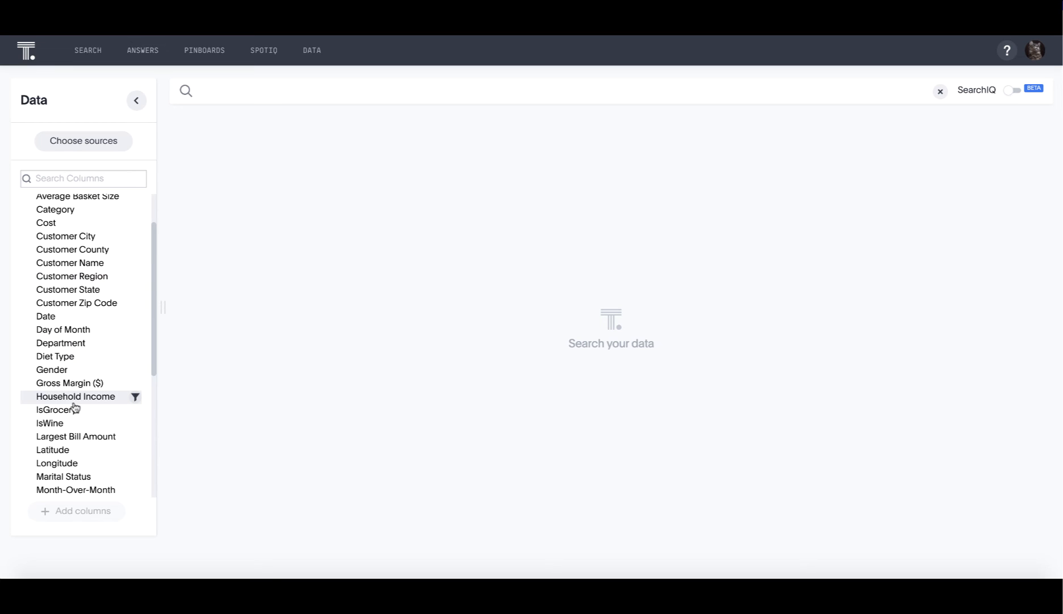
pyautogui.moveTo(74, 407)
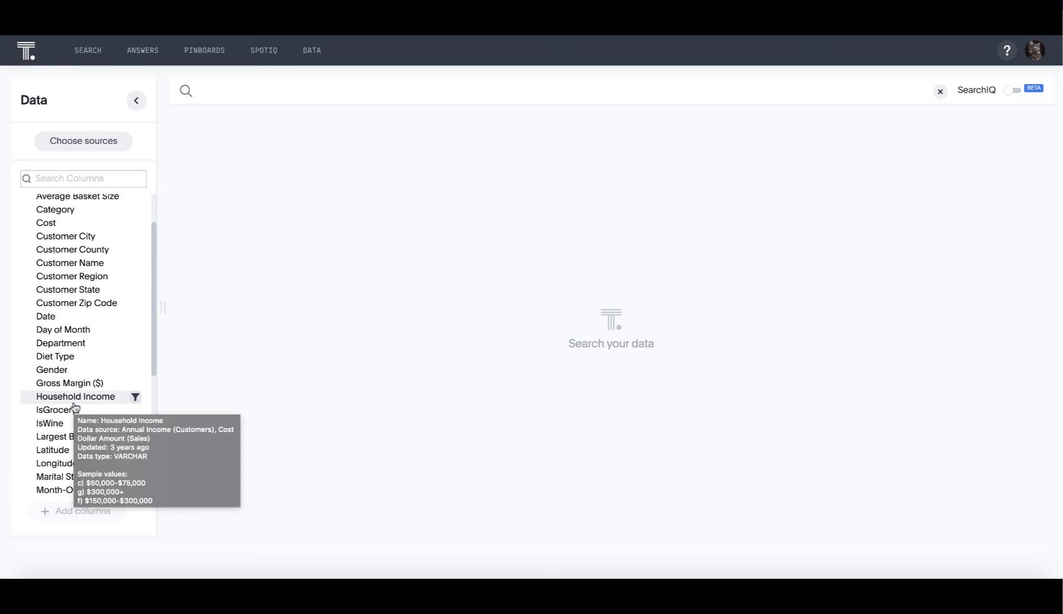
pyautogui.scroll(-8, 74, 407)
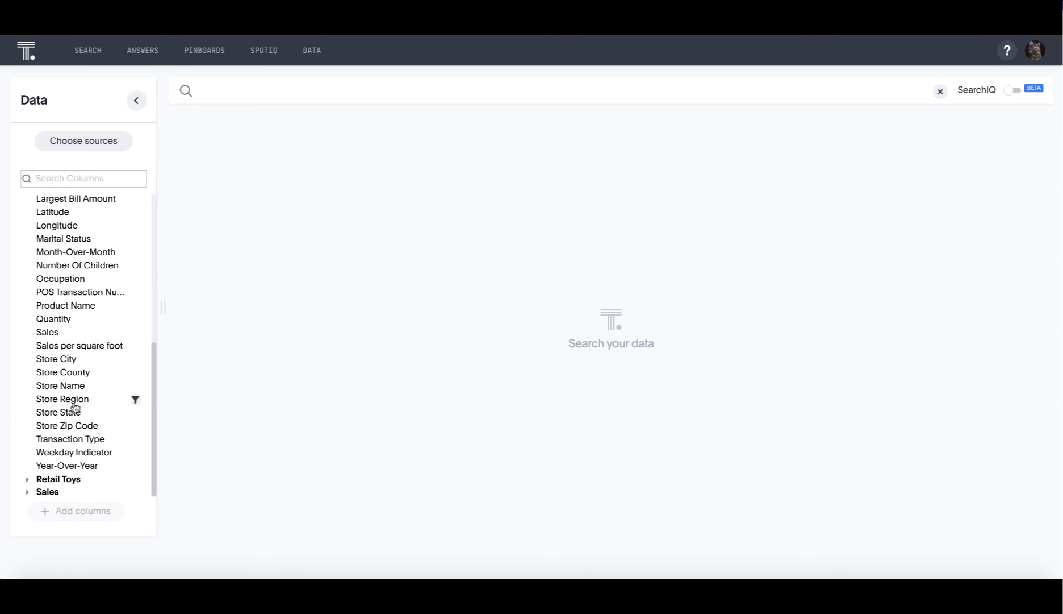
# Add the Sales and Store State columns from the Retail Sales- Classic column list to the search
pyautogui.doubleClick(48, 337)
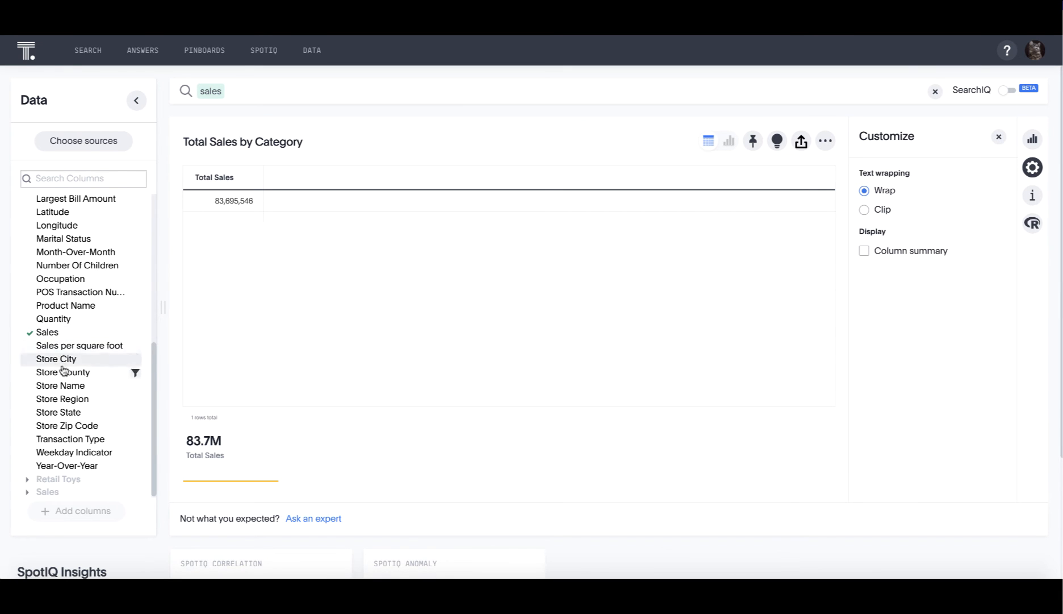
pyautogui.doubleClick(75, 417)
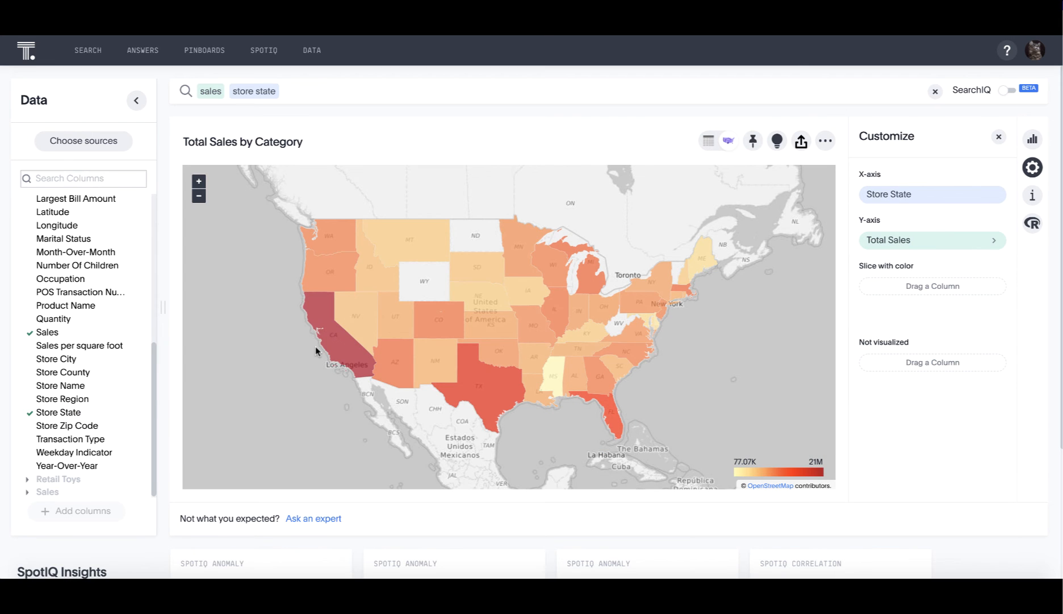
# Add the suggested category column from Retail Sales- Classic to the sales by store state search
pyautogui.click(306, 94)
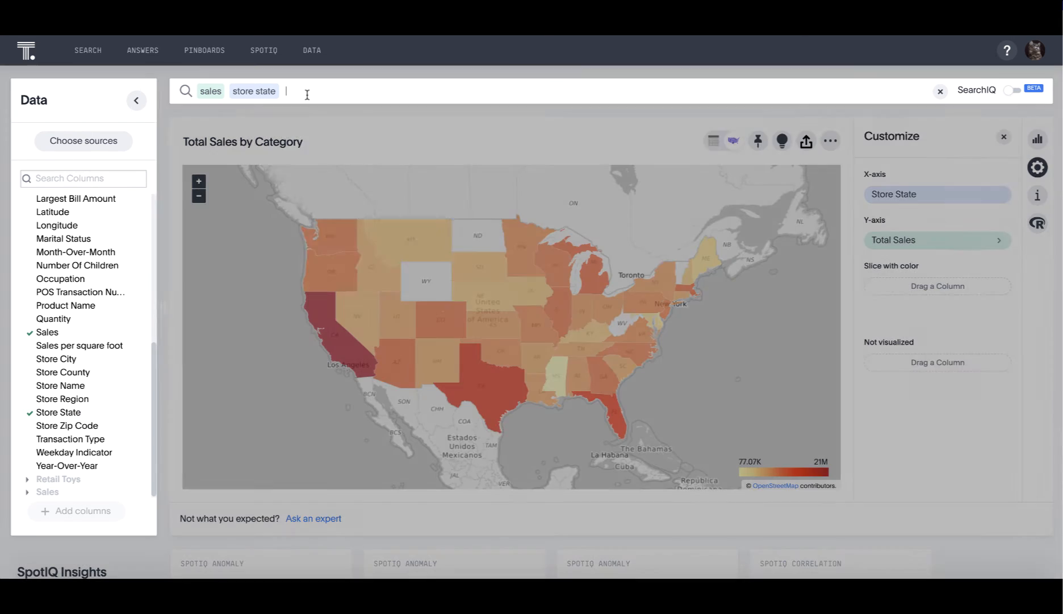
pyautogui.write('cate')
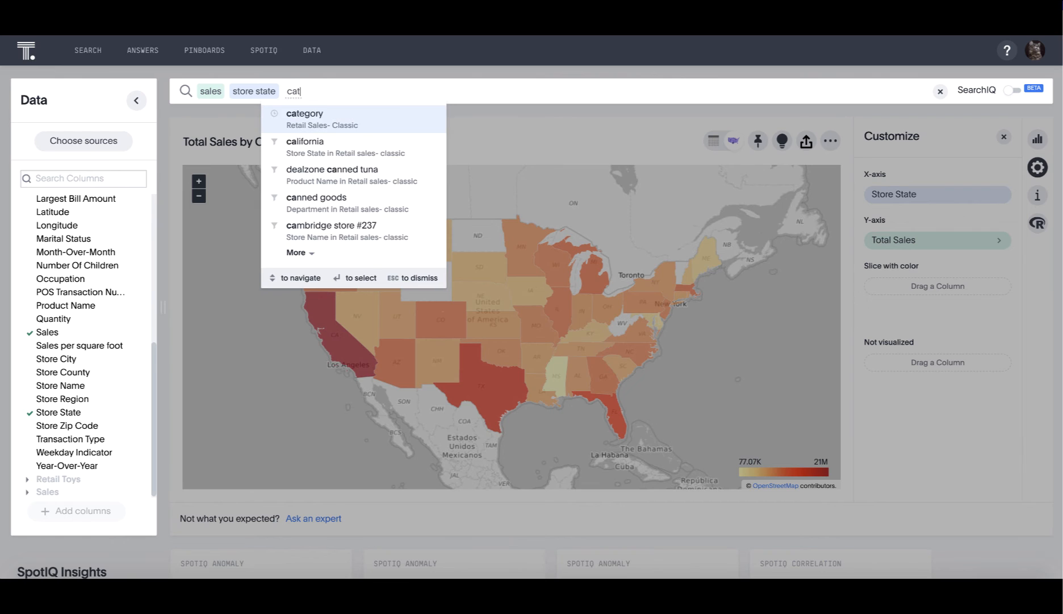
pyautogui.click(318, 126)
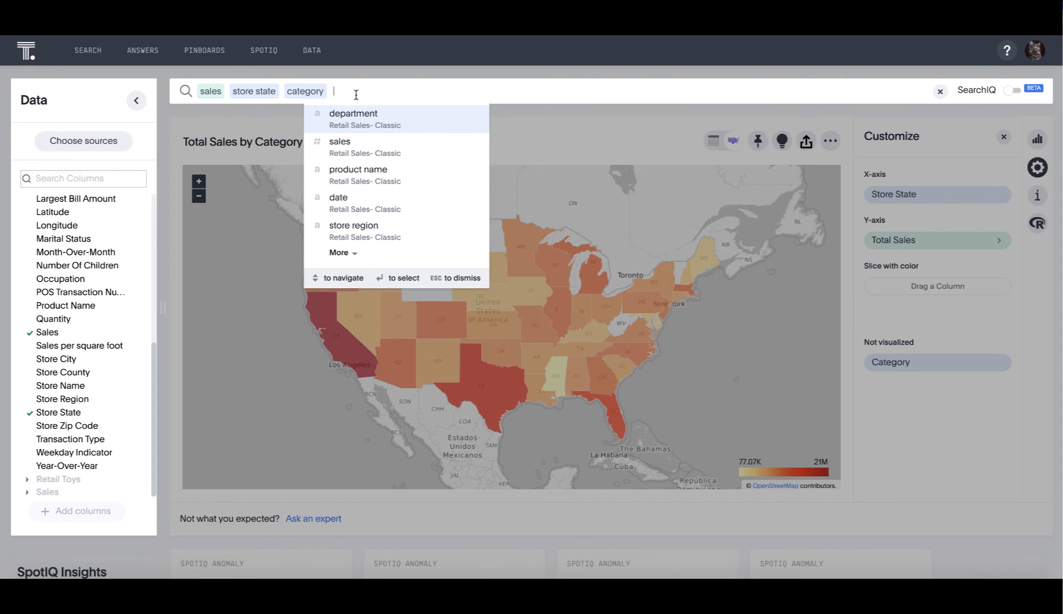
# Add the suggested store city column to the search, view the result, and remove that search term again
pyautogui.write('cit')
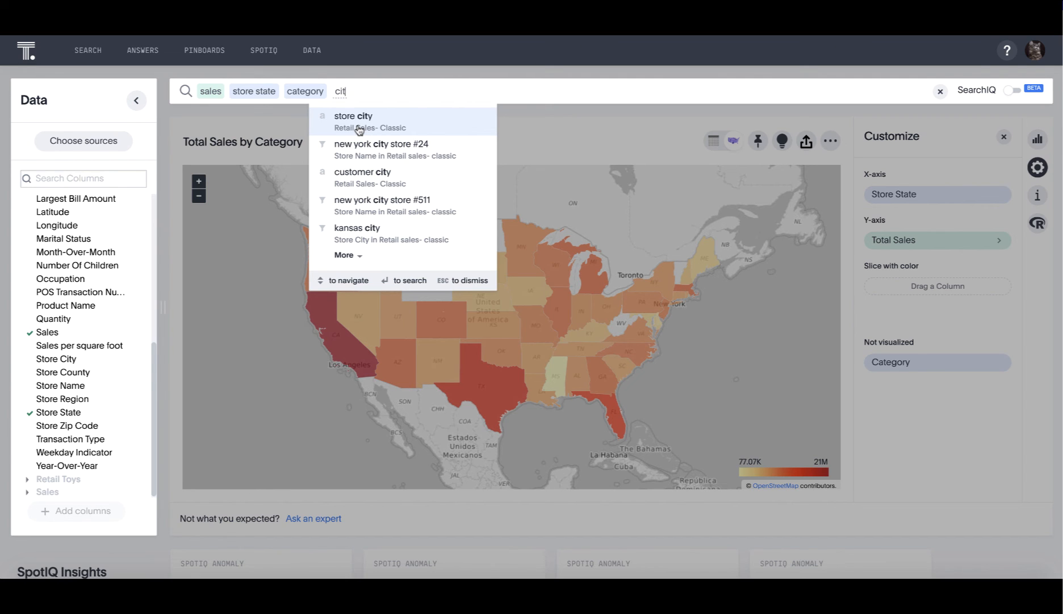
pyautogui.click(359, 129)
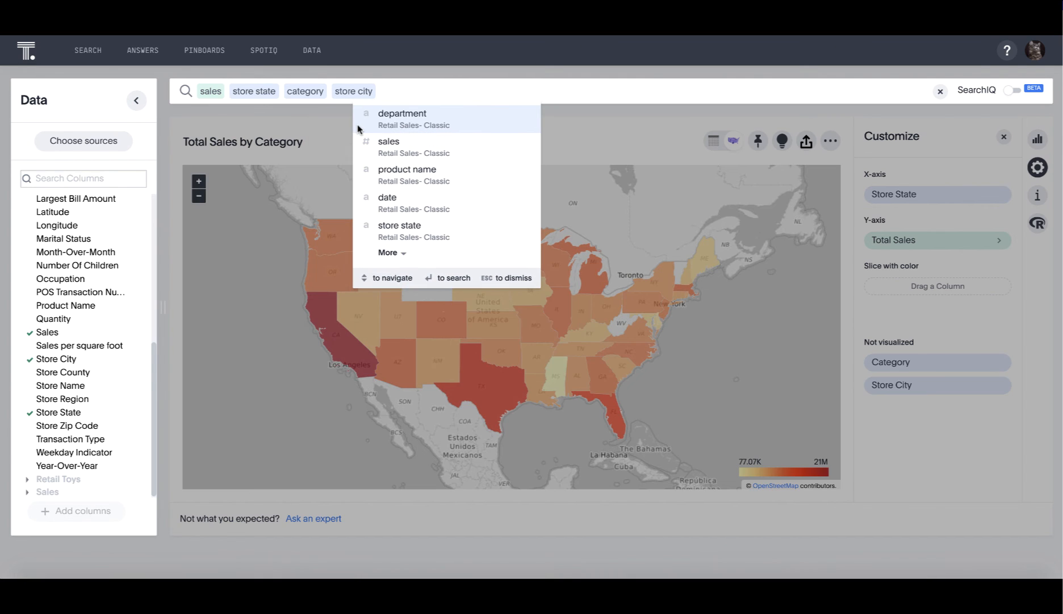
pyautogui.click(551, 145)
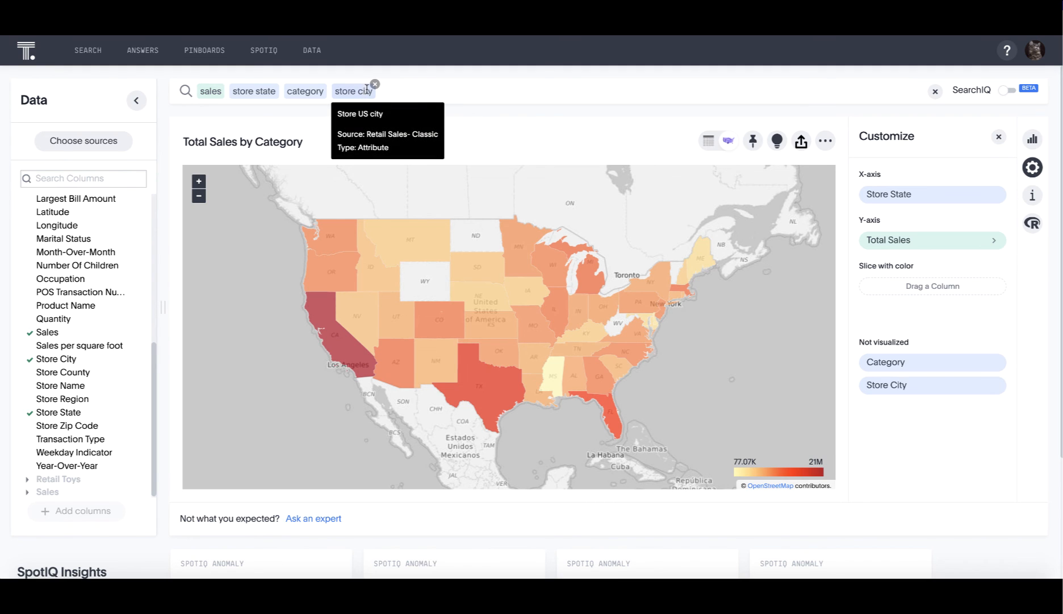
pyautogui.click(376, 85)
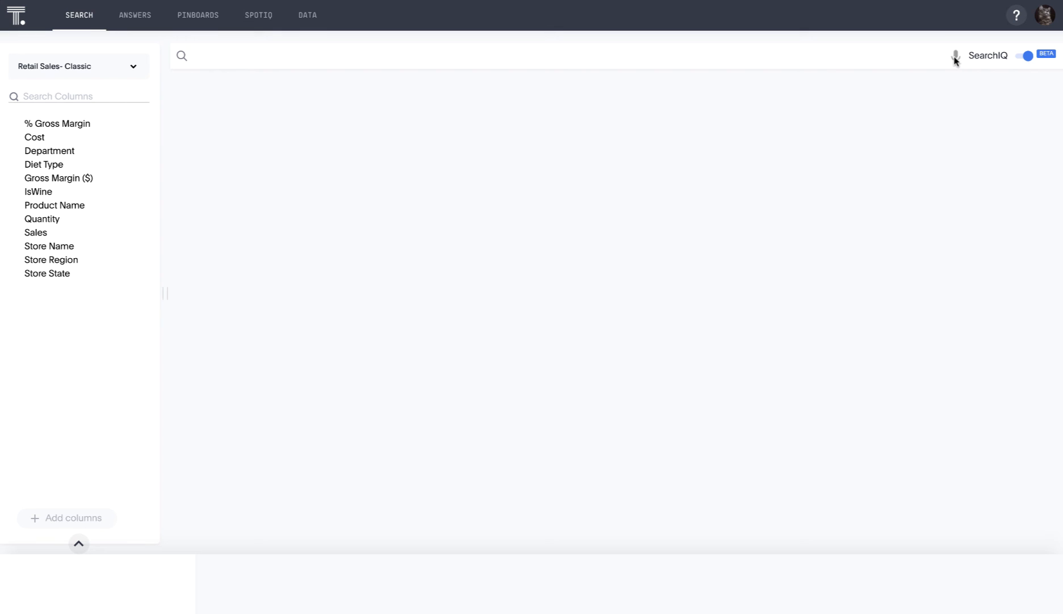
# Start a voice search with SearchIQ on the Retail Sales- Classic source and cancel it
pyautogui.click(955, 57)
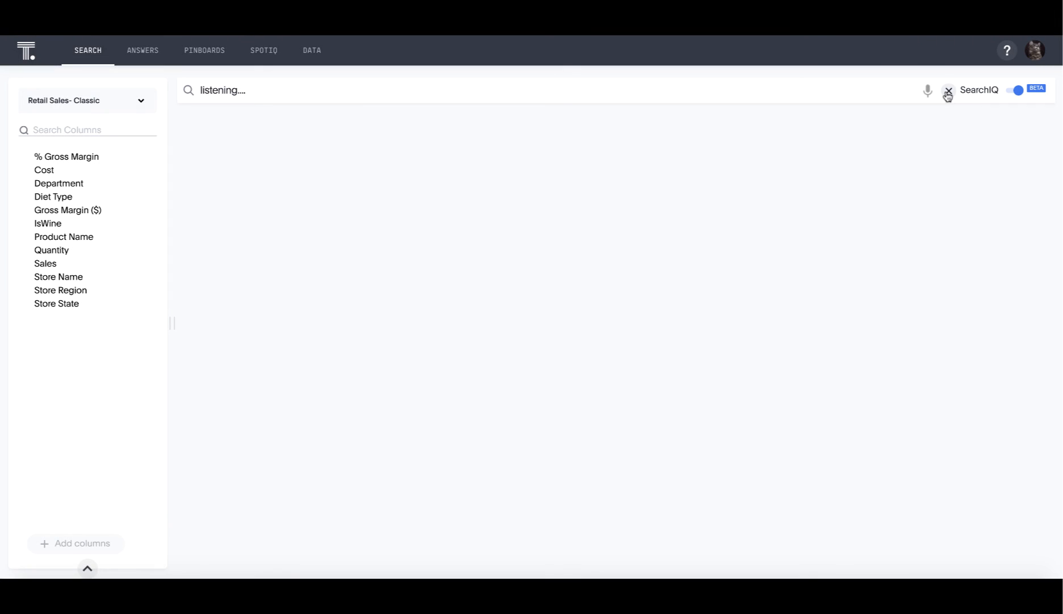
pyautogui.click(949, 92)
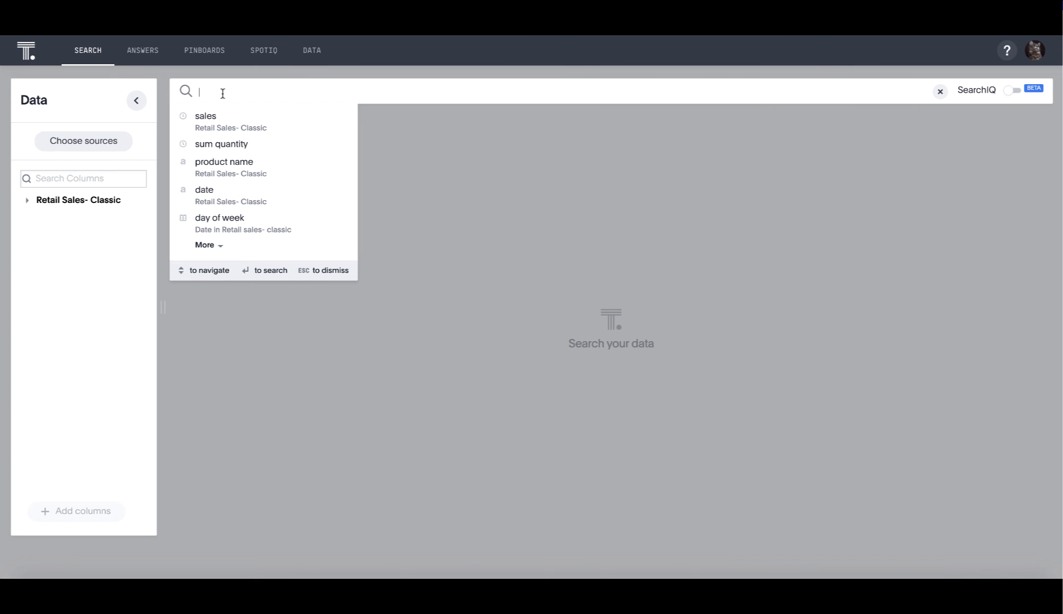
# Build a new search for sales by category from the Retail Sales- Classic source
pyautogui.write('sales')
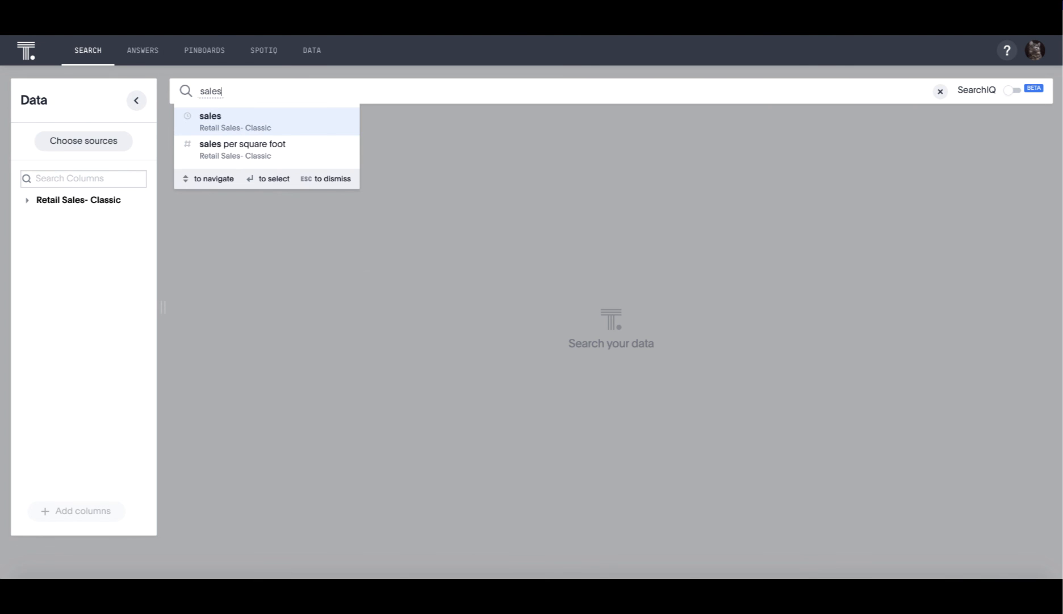
pyautogui.click(228, 134)
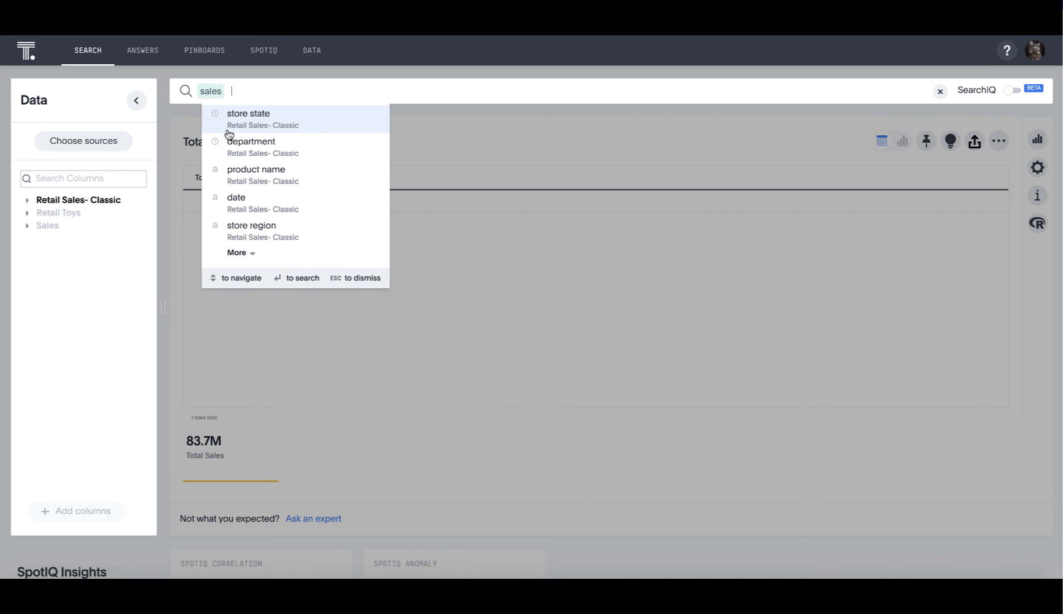
pyautogui.write('category')
pyautogui.press('Return')
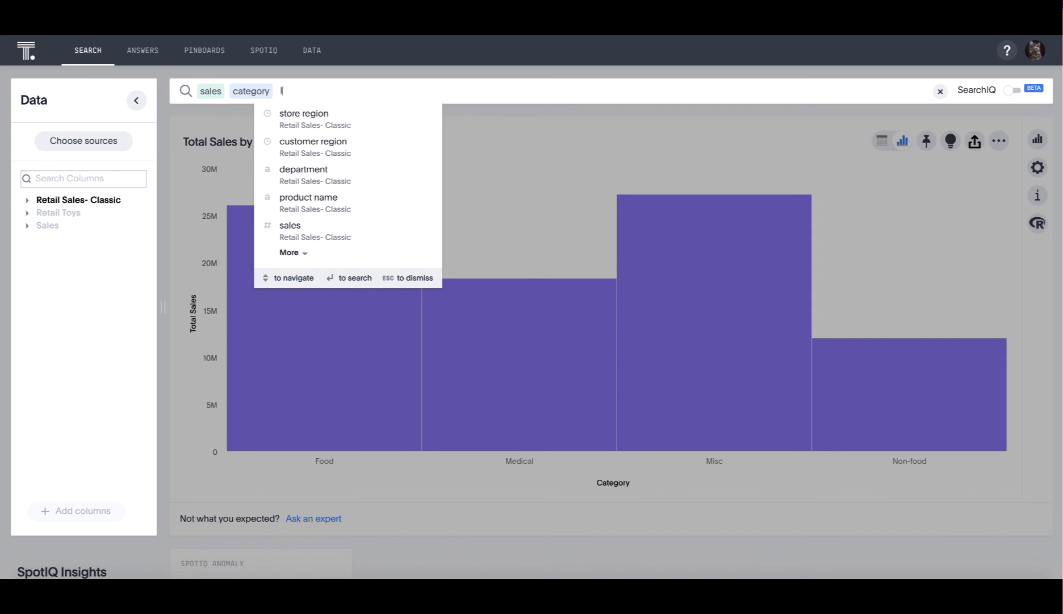
# Limit the sales by category search to last week, based on the Date column, and show the chart
pyautogui.write('last week')
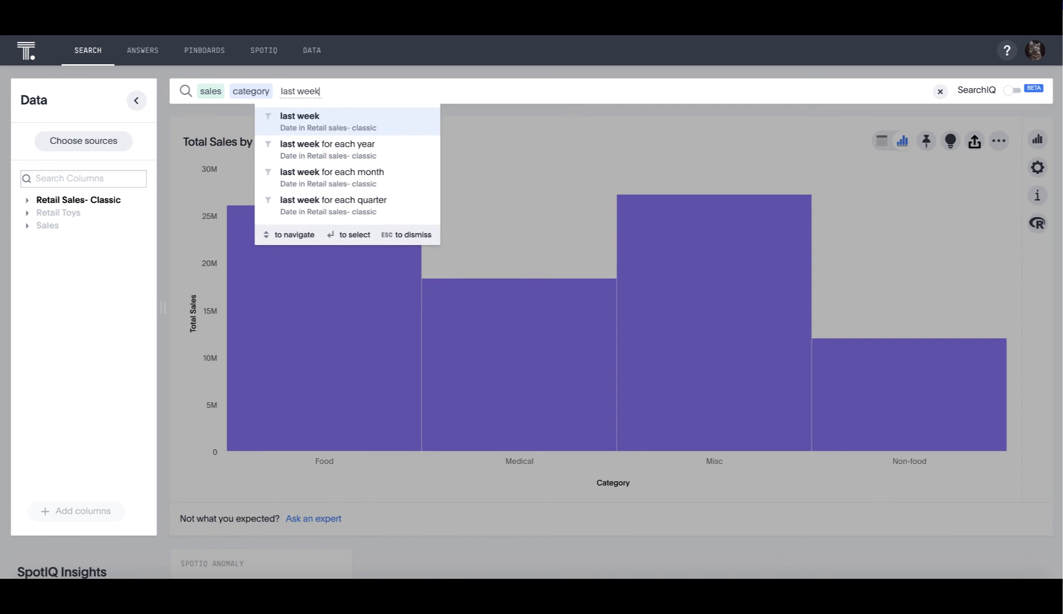
pyautogui.click(325, 120)
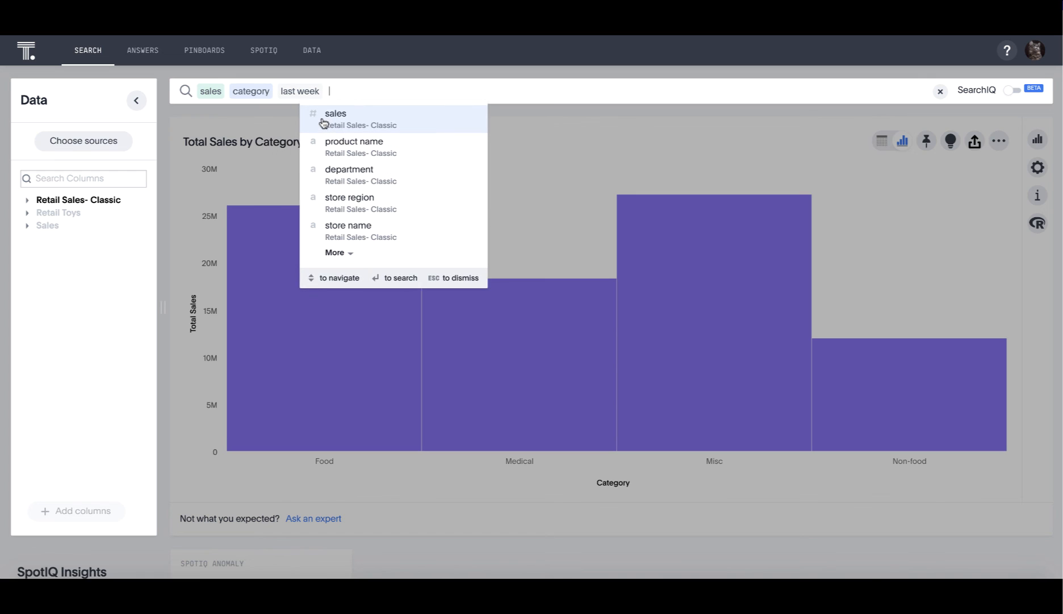
pyautogui.click(828, 187)
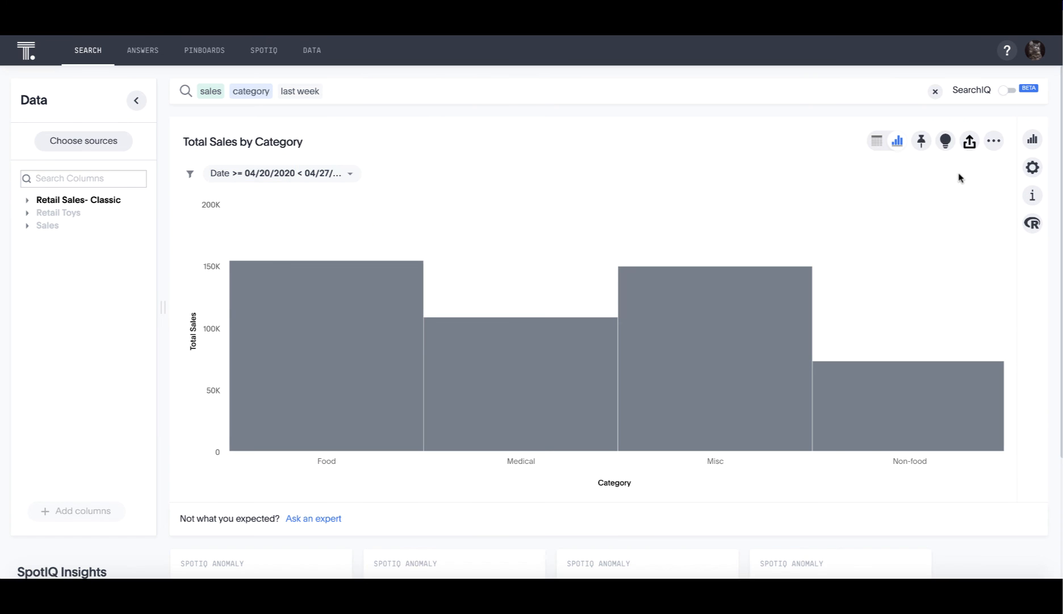
# Save the search result as an answer named Total Sales by Category, without a description
pyautogui.click(992, 142)
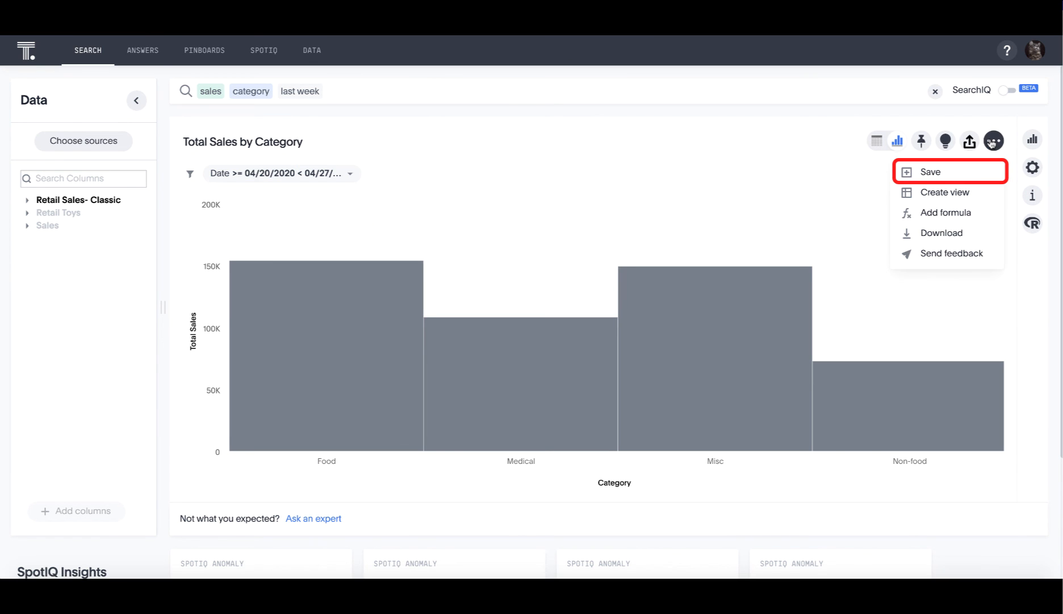
pyautogui.click(930, 177)
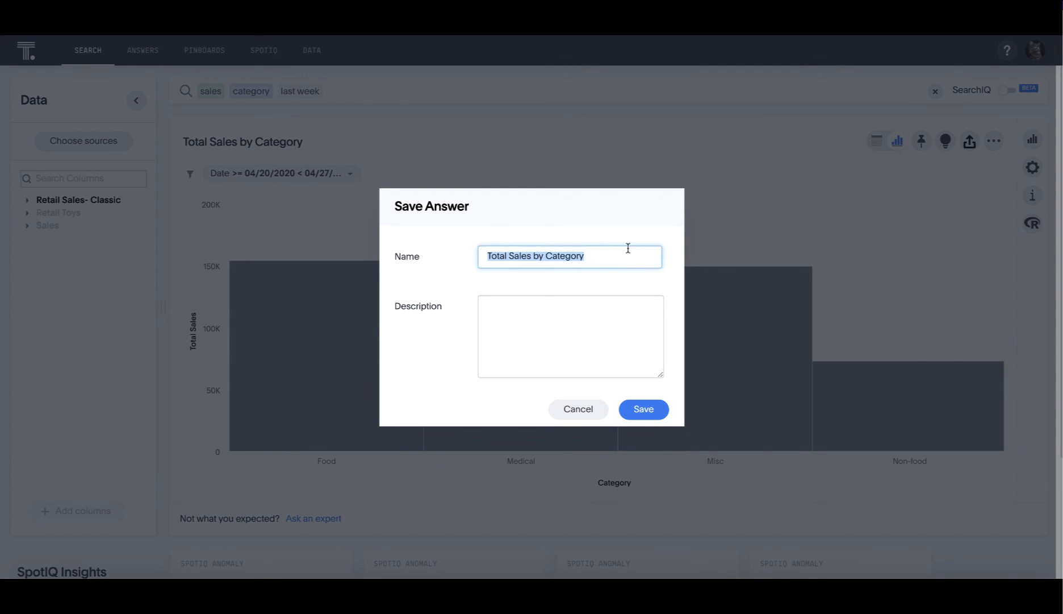
pyautogui.click(642, 409)
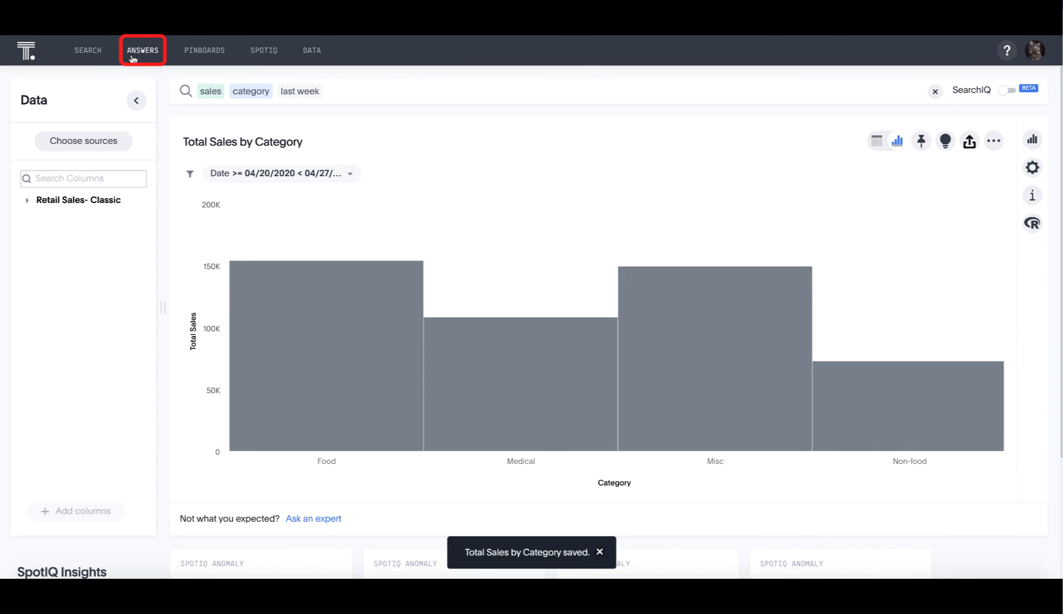
# Open the saved answers list and show only your own answers
pyautogui.click(143, 51)
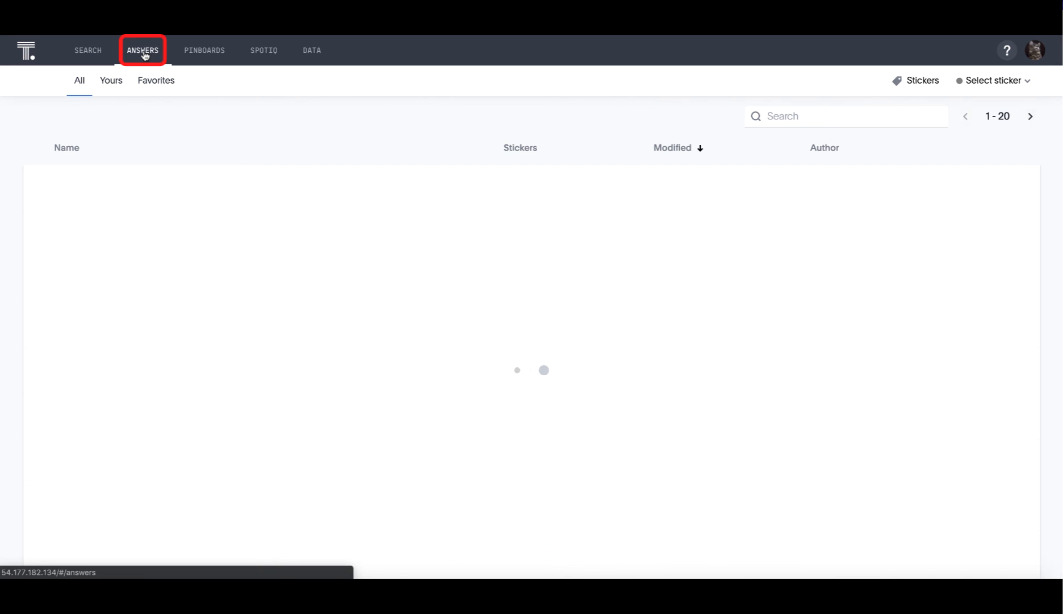
pyautogui.click(111, 83)
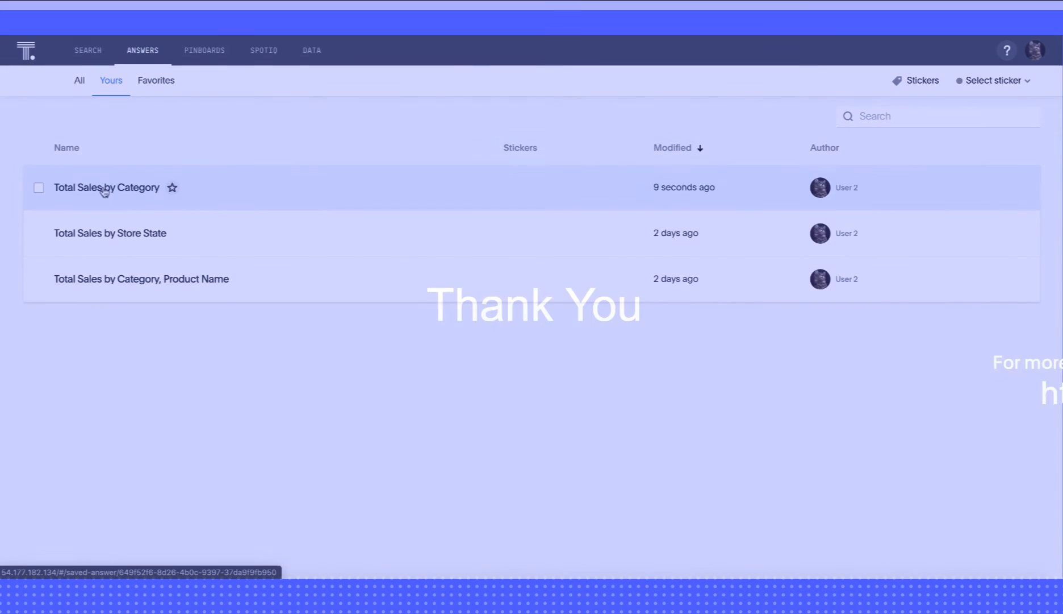